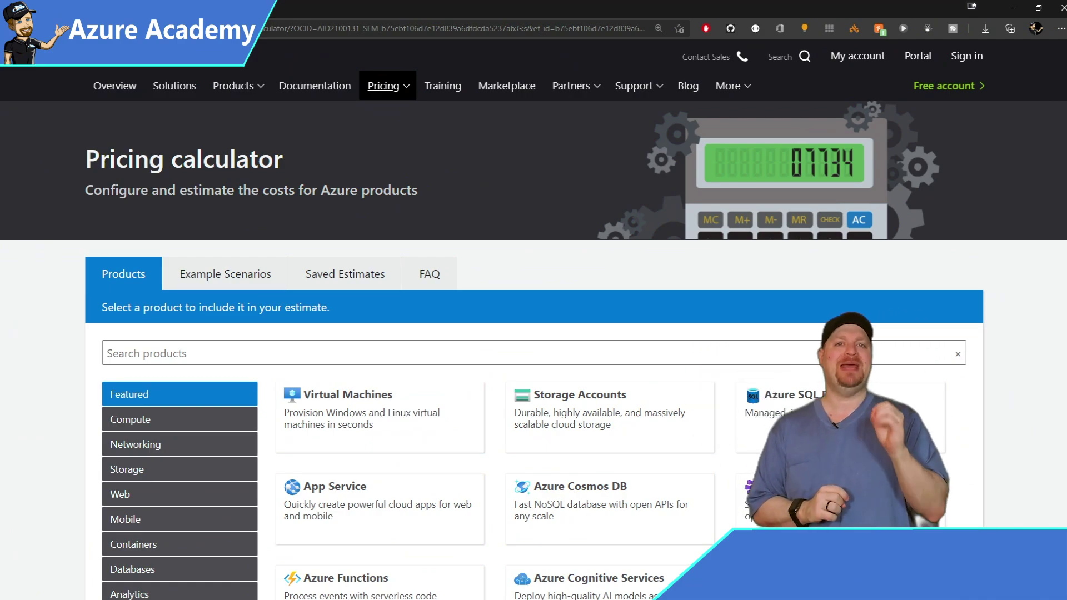
# Add Azure Kubernetes Service and Storage Accounts to the estimate.
pyautogui.scroll(-4, 533, 334)
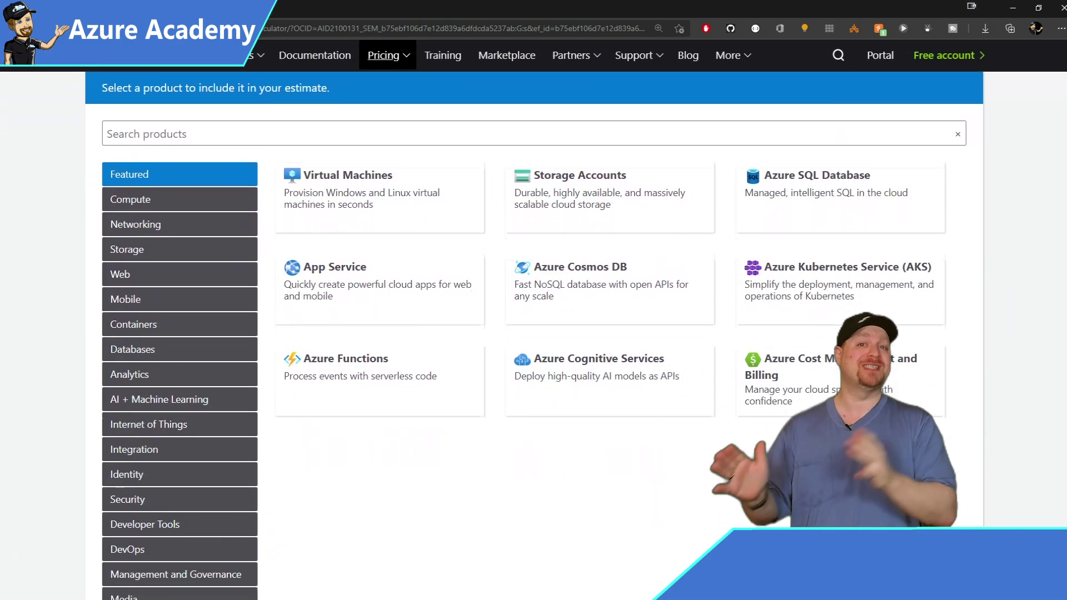
pyautogui.scroll(-1, 534, 334)
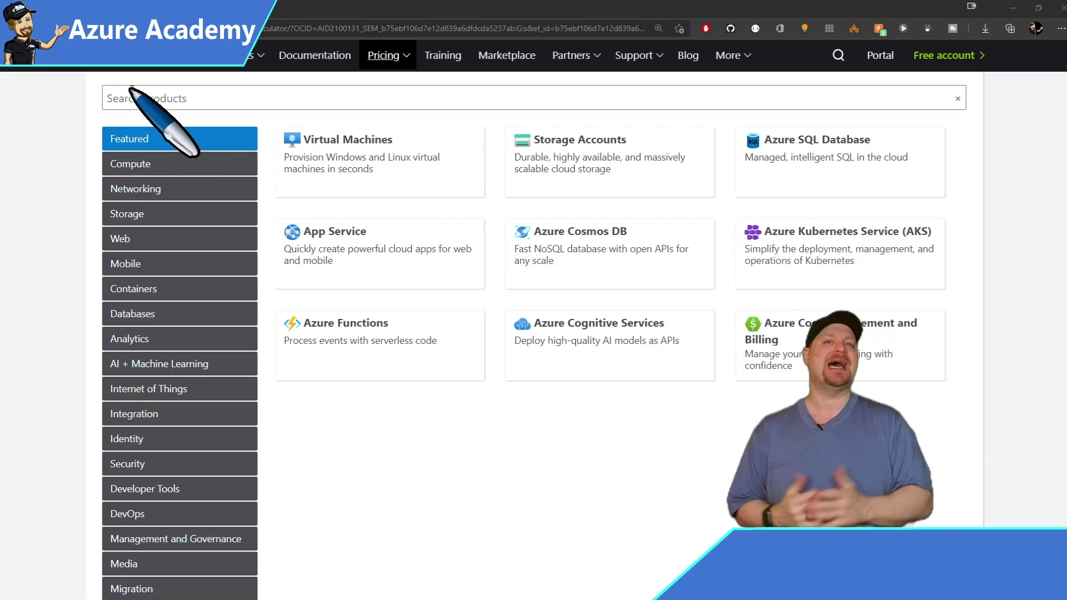
pyautogui.click(837, 245)
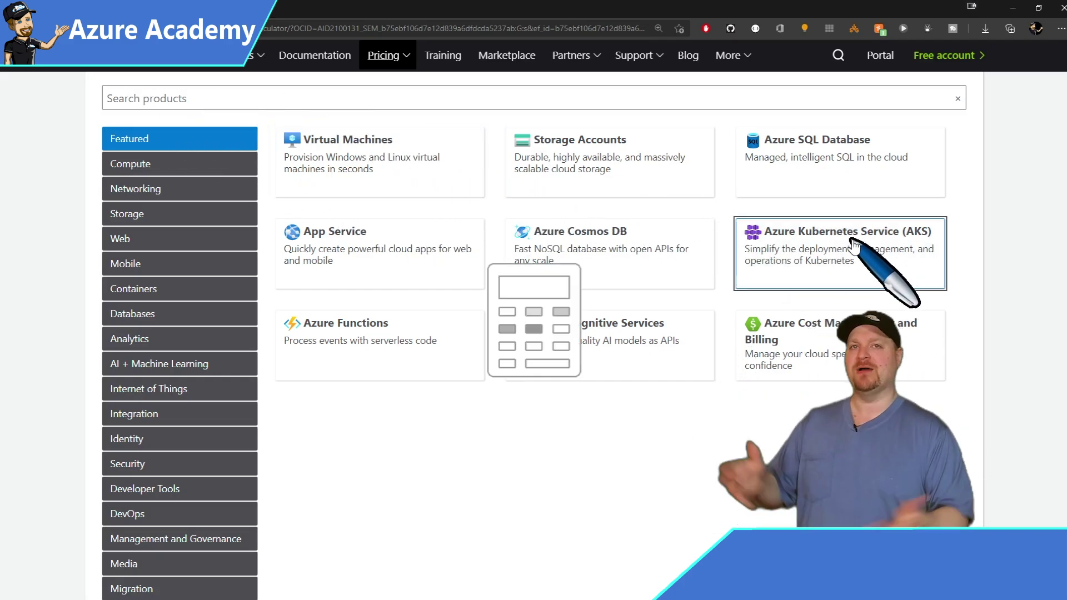
pyautogui.click(603, 161)
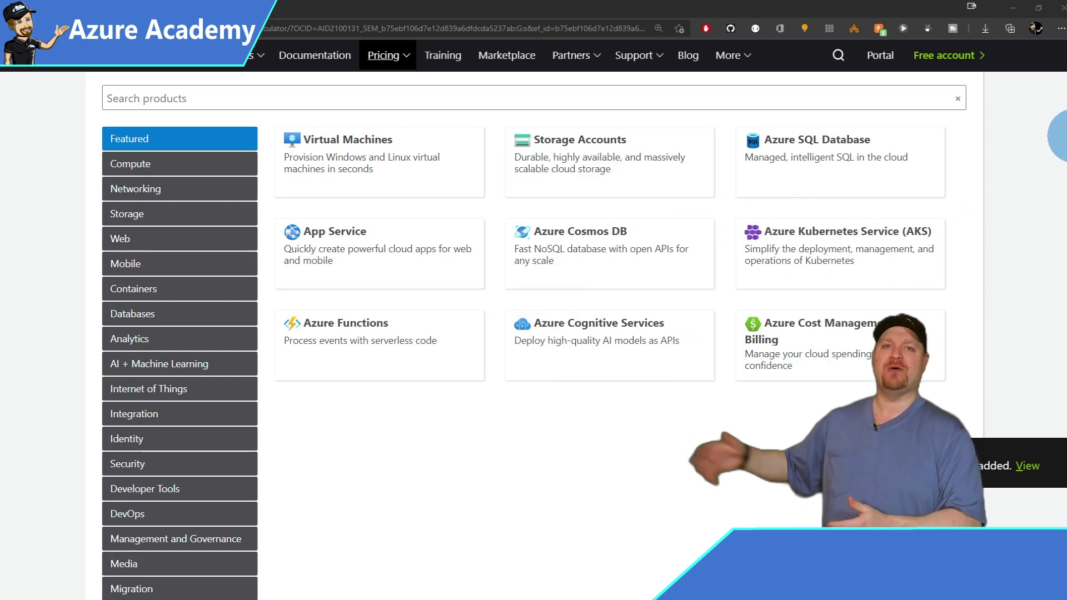
# Review the estimate totalling $107.25 monthly and export it.
pyautogui.scroll(-10, 534, 333)
pyautogui.scroll(-2, 534, 334)
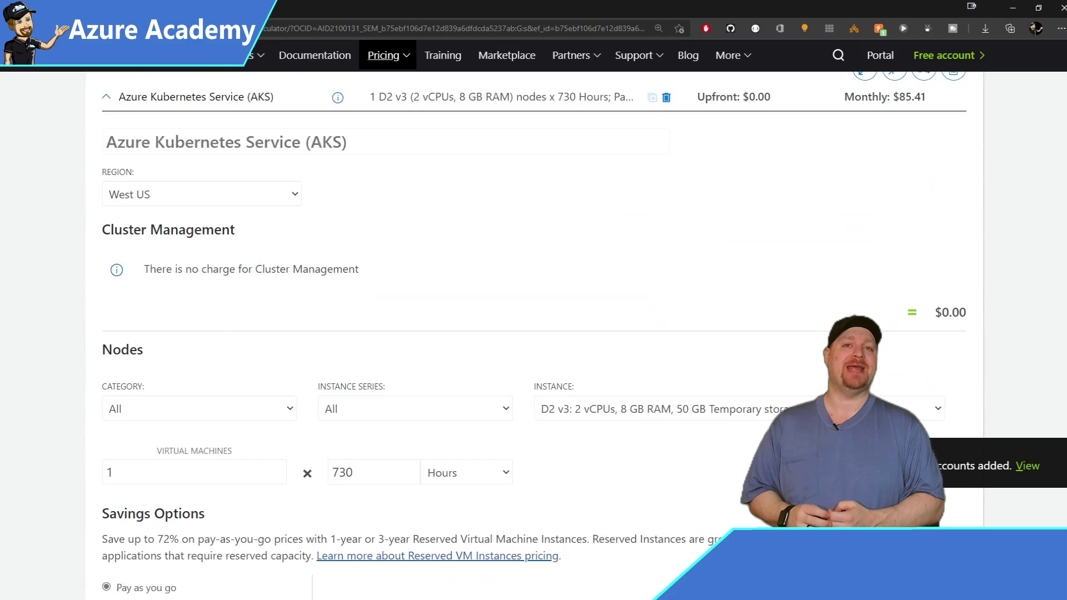
pyautogui.scroll(-8, 534, 333)
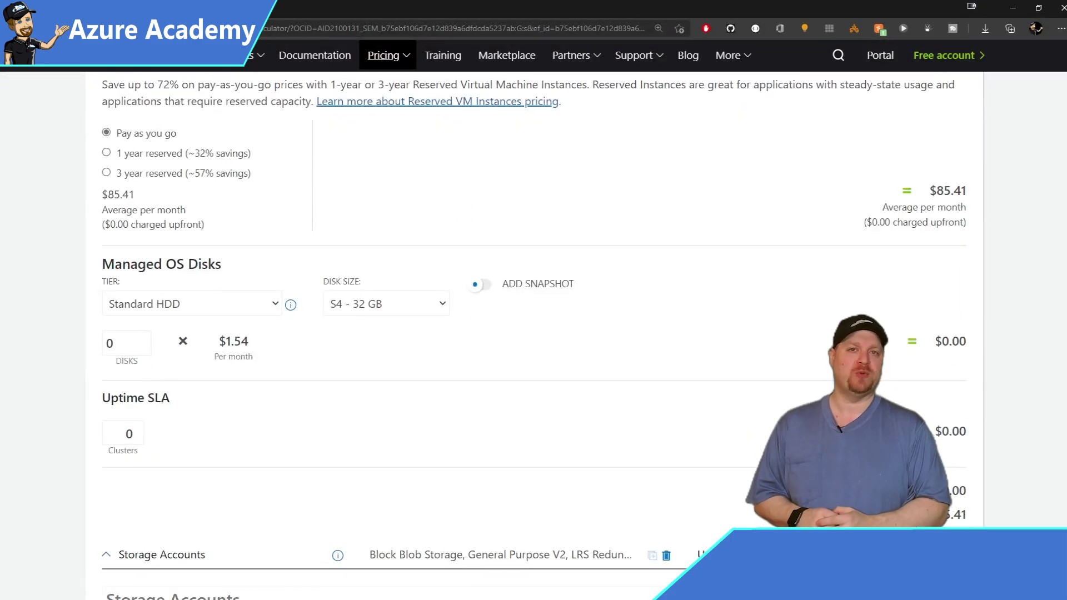
pyautogui.scroll(-9, 534, 333)
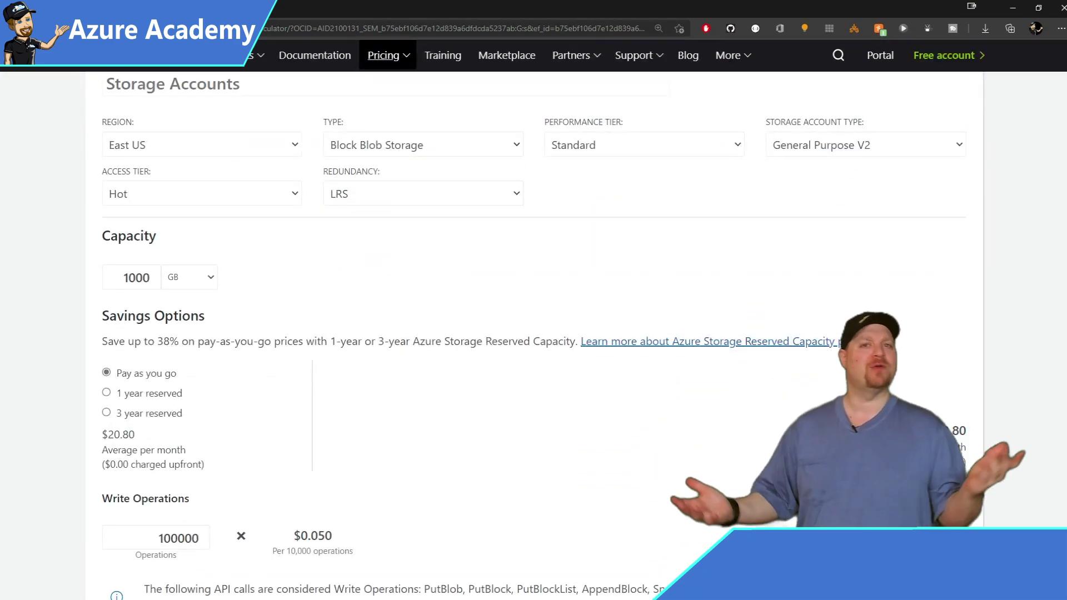
pyautogui.scroll(-12, 533, 333)
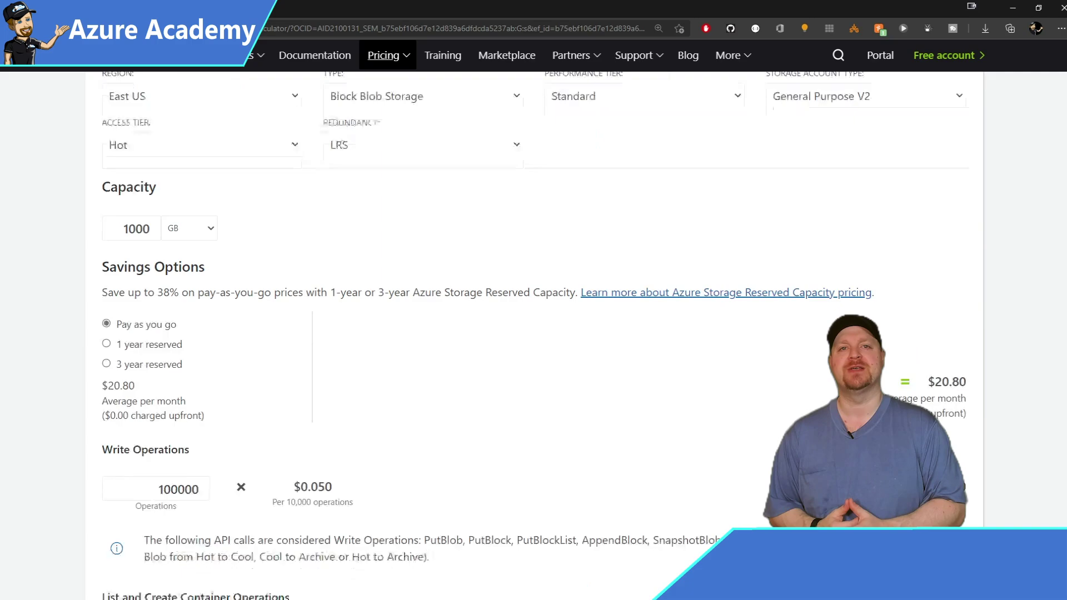
pyautogui.scroll(-9, 534, 333)
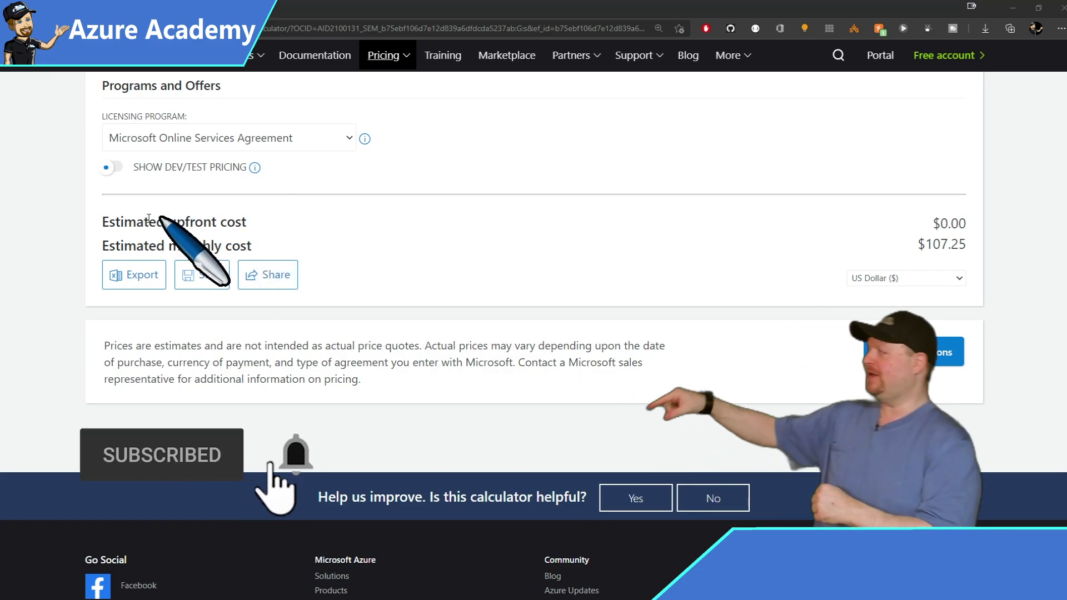
pyautogui.click(120, 278)
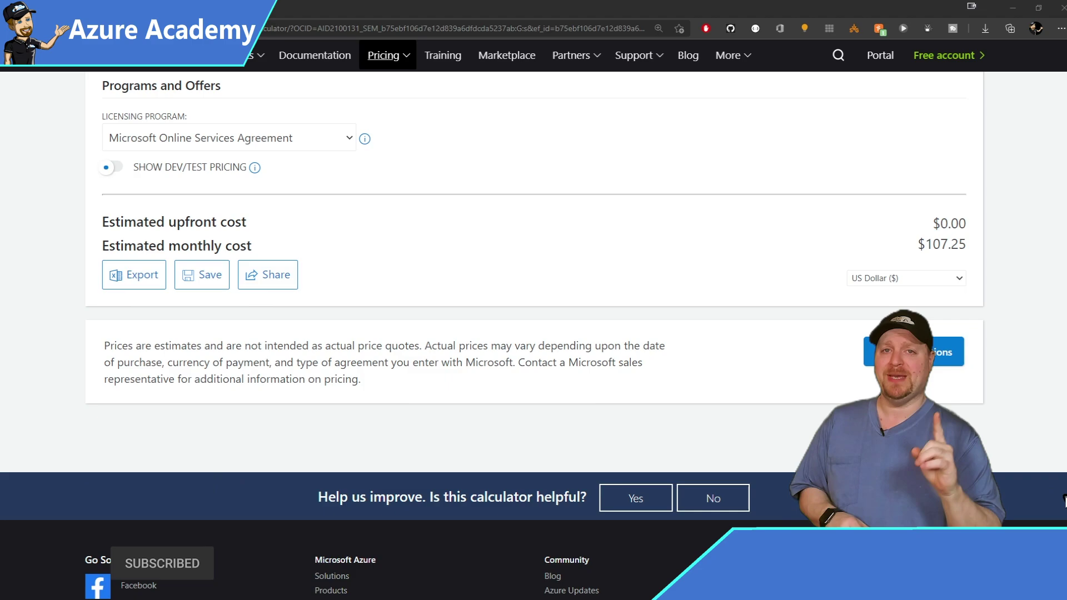
# Search 'Azure Virtual D' and add Azure Virtual Desktop, showing its East US, Pooled, 100-user configuration.
pyautogui.press('Home')
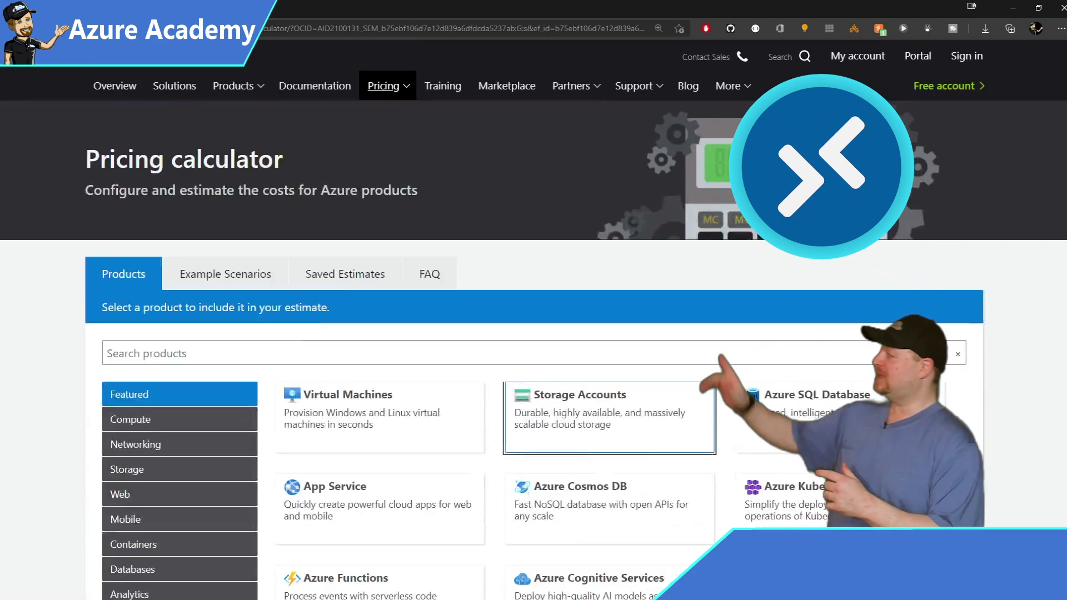
pyautogui.click(361, 350)
pyautogui.write('Azure Virtual Desktop')
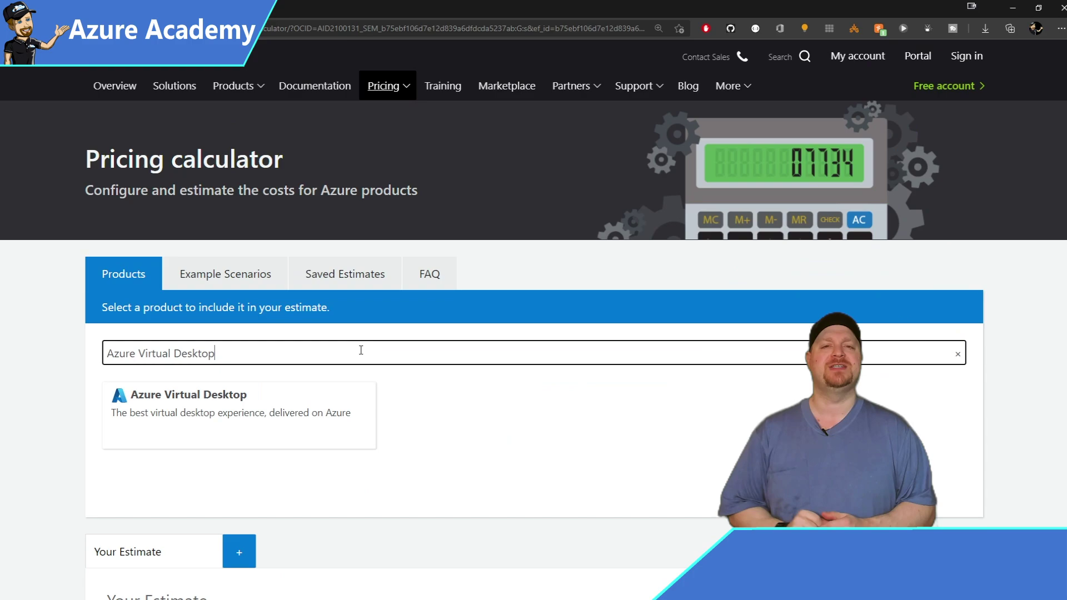
pyautogui.click(257, 410)
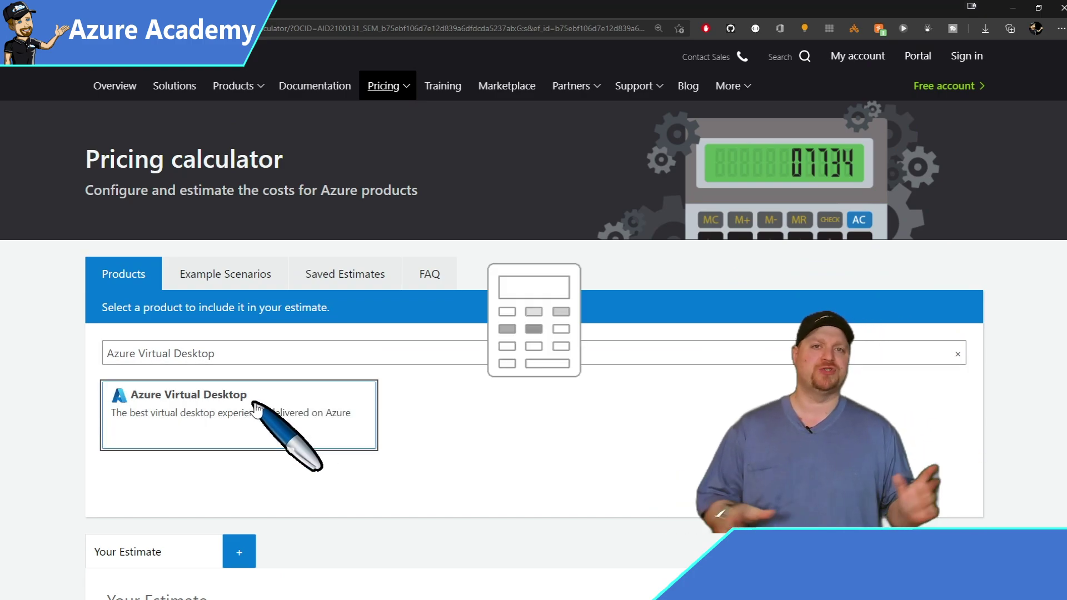
pyautogui.scroll(-10, 1061, 192)
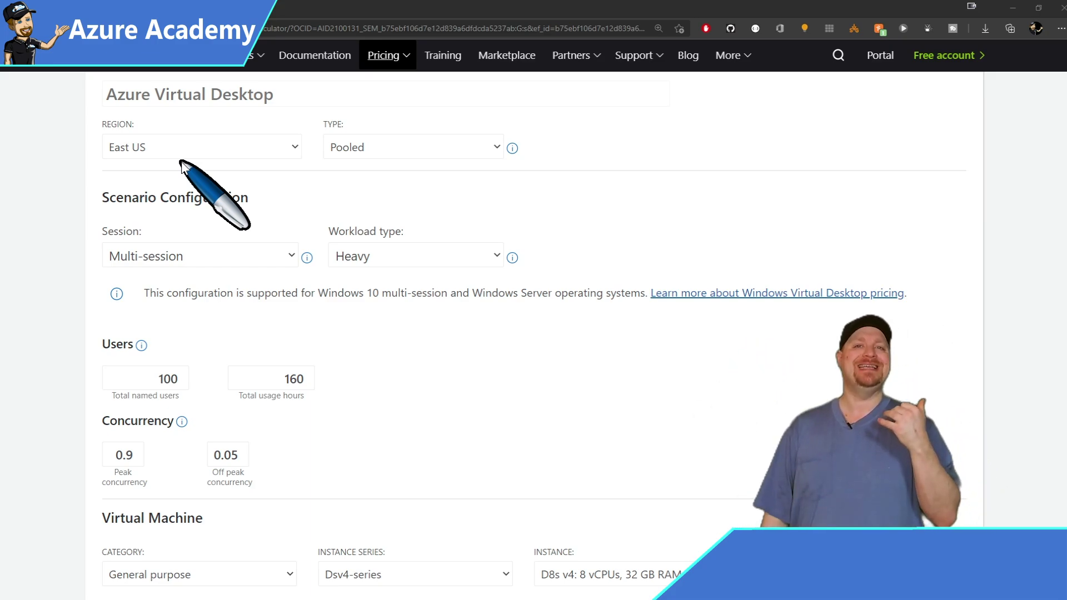
# Keep the host pool type Pooled and change the workload type from Heavy to Medium.
pyautogui.click(491, 151)
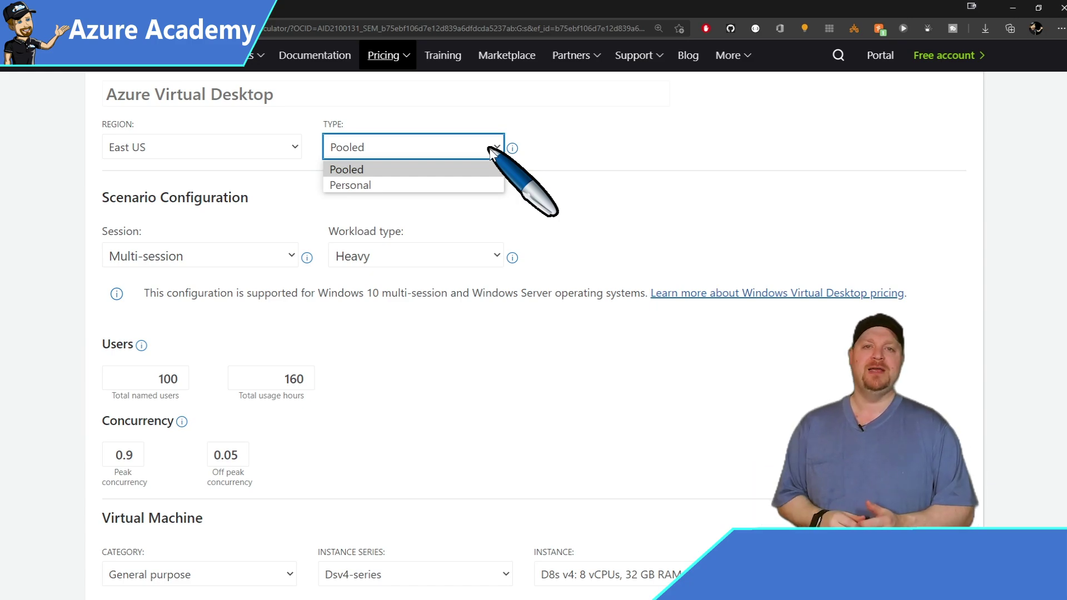
pyautogui.click(491, 150)
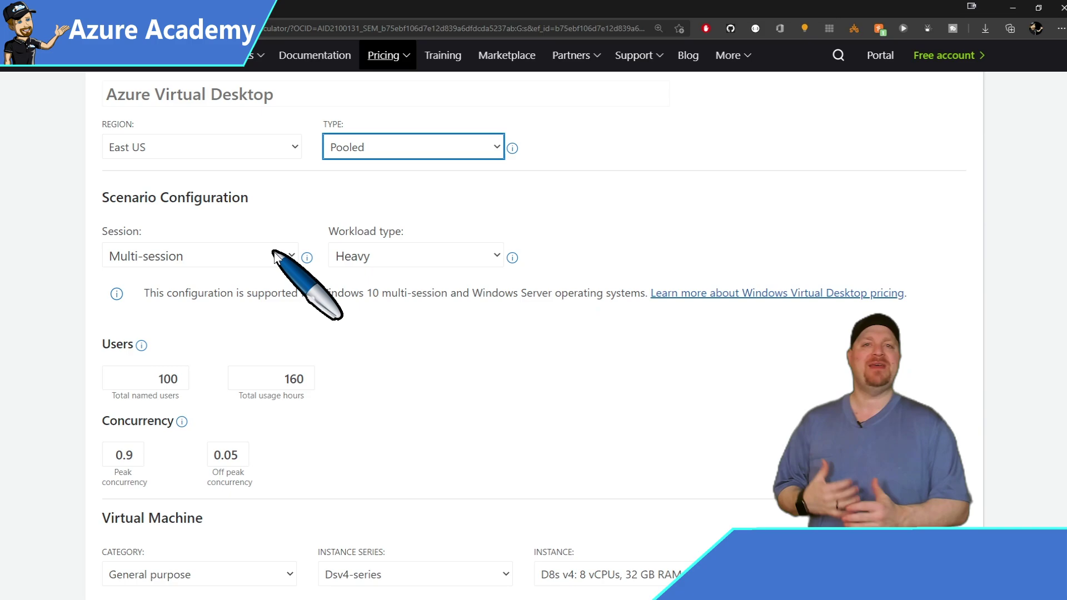
pyautogui.scroll(1, 407, 287)
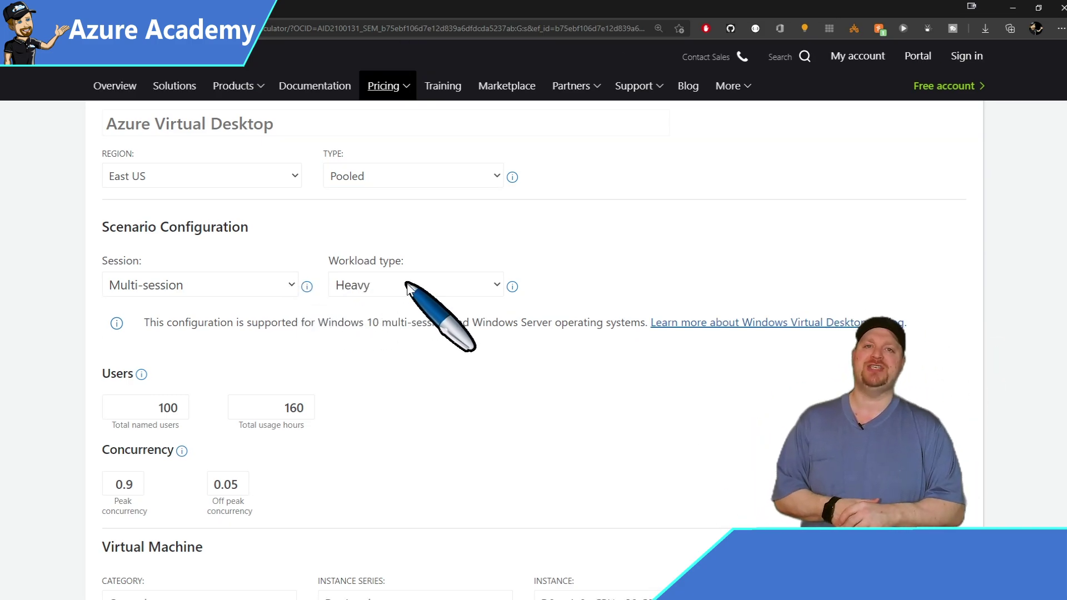
pyautogui.click(407, 288)
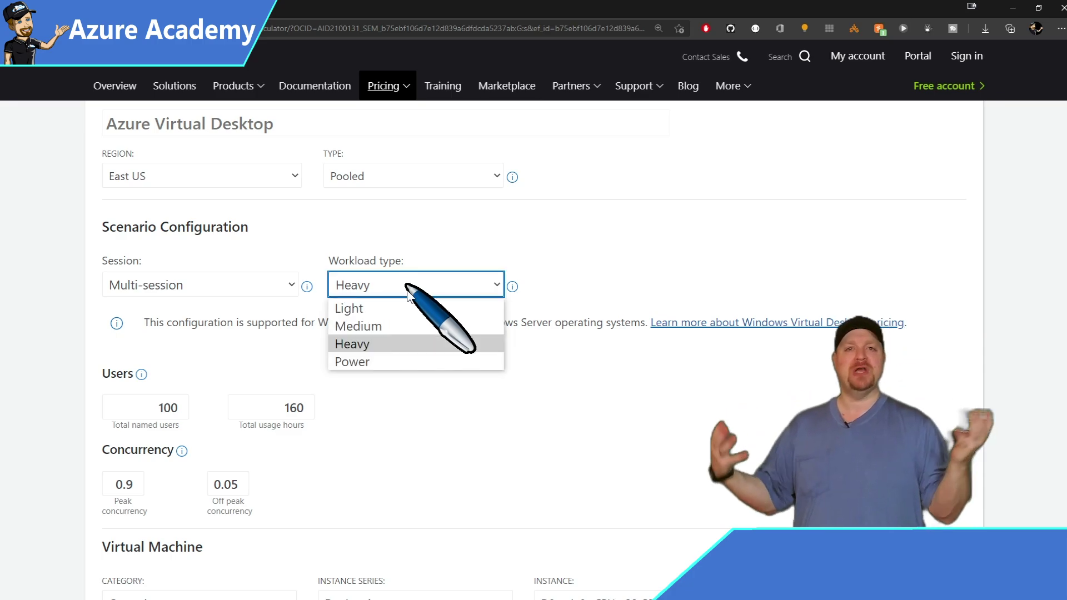
pyautogui.click(385, 328)
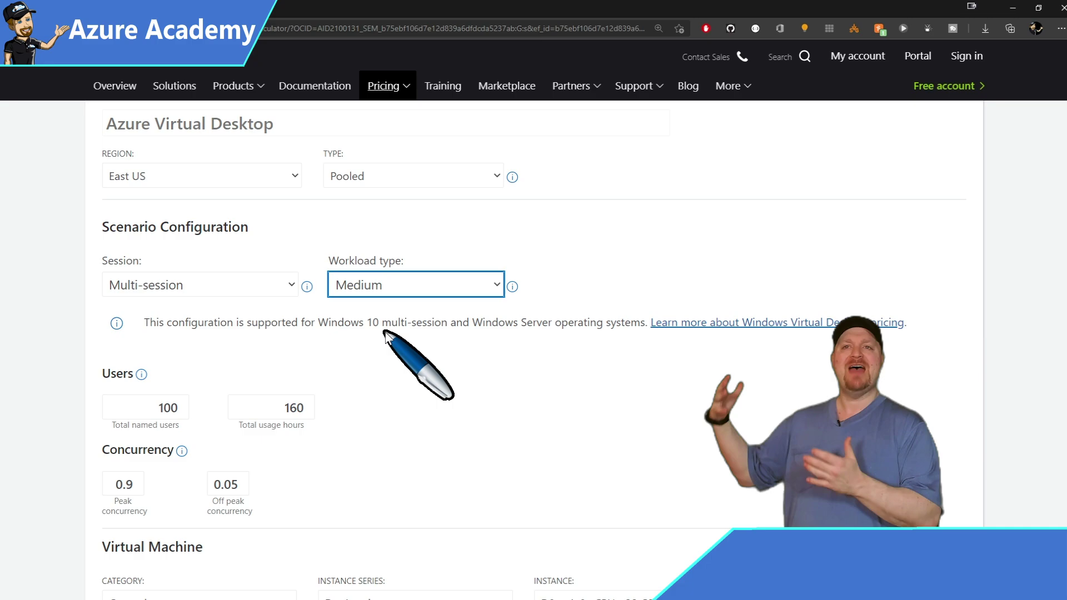
pyautogui.scroll(-1, 385, 333)
pyautogui.scroll(-3, 387, 336)
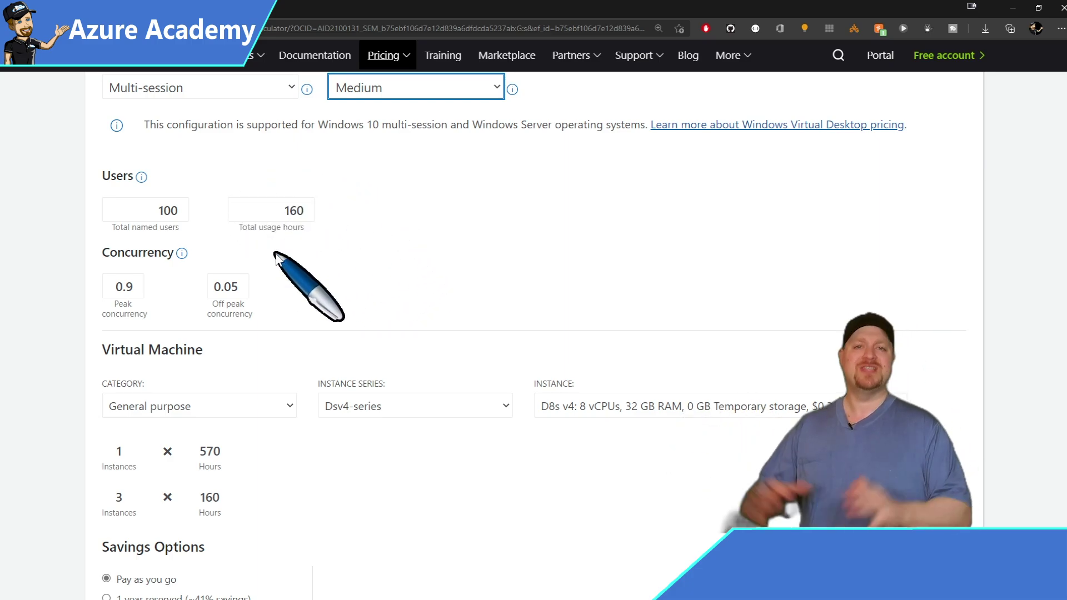
# Keep General purpose and Dsv4-series, and select the D8s v4 (8 vCPUs, 32 GB RAM) size.
pyautogui.scroll(-3, 294, 257)
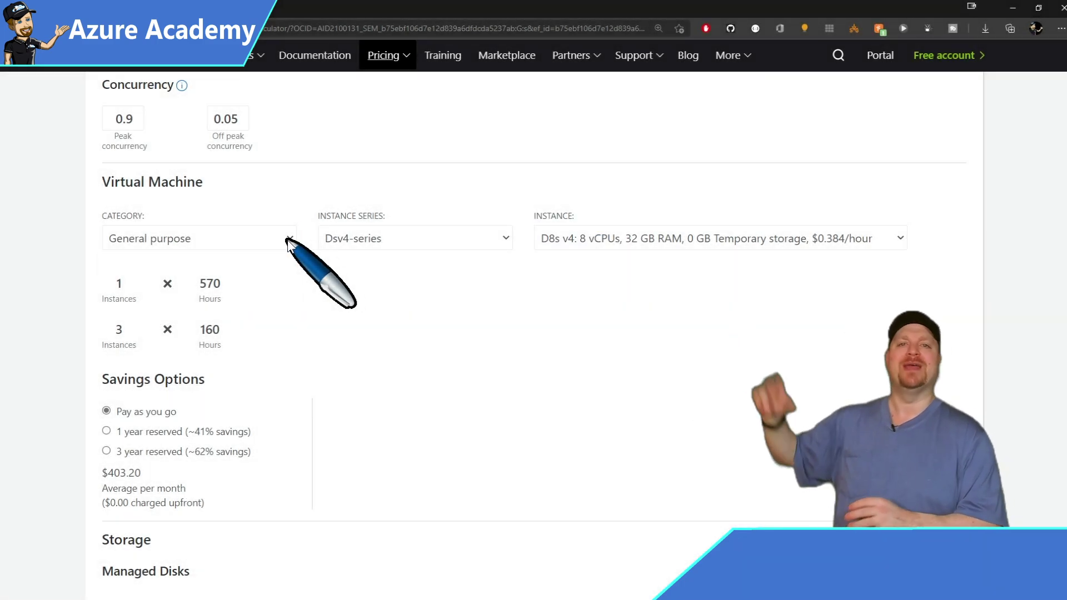
pyautogui.click(286, 240)
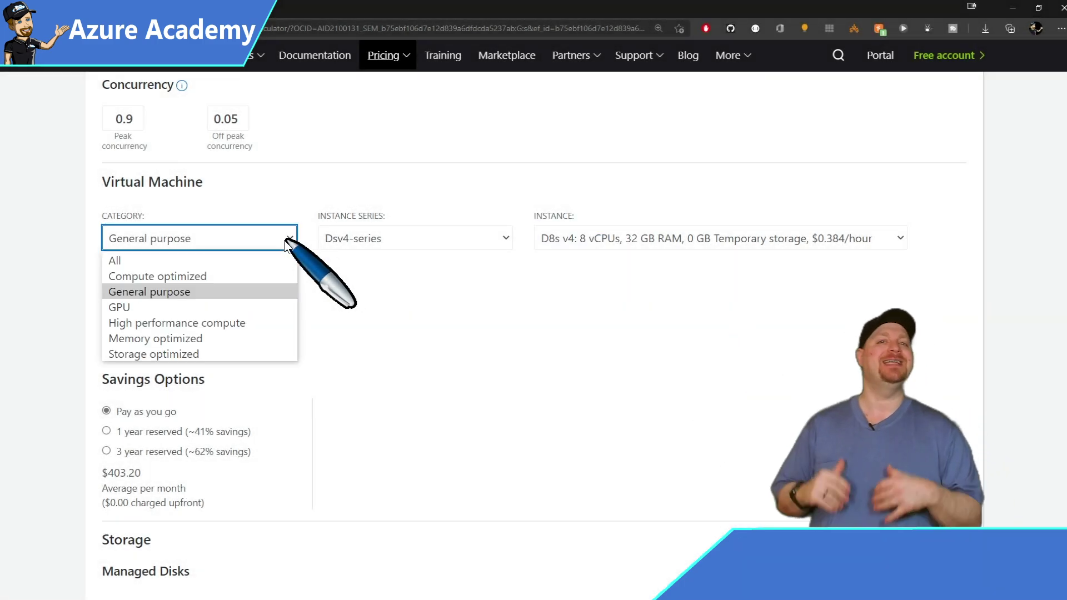
pyautogui.click(207, 295)
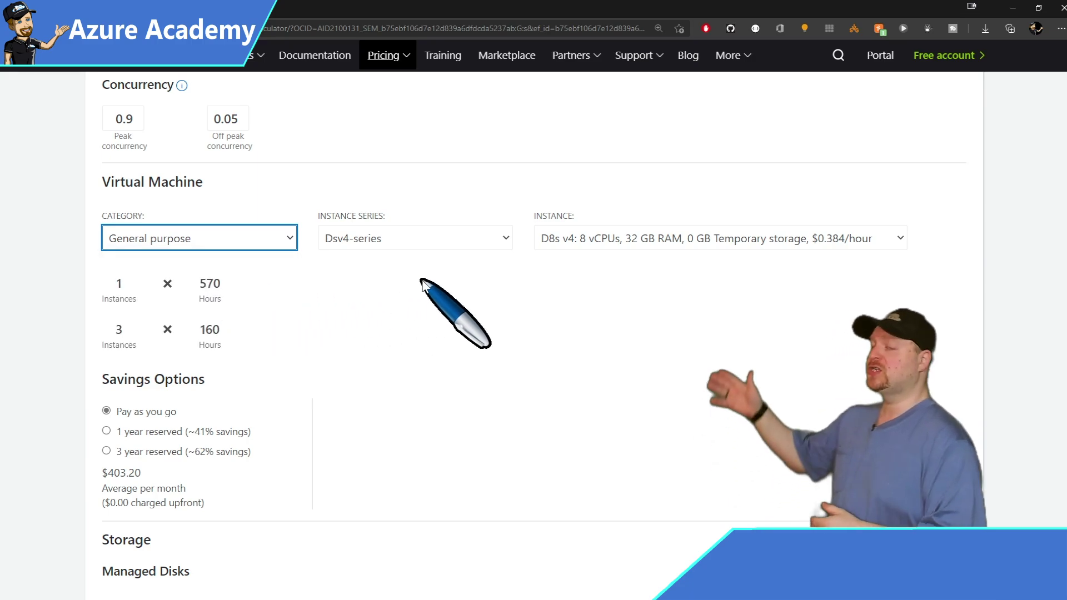
pyautogui.click(504, 238)
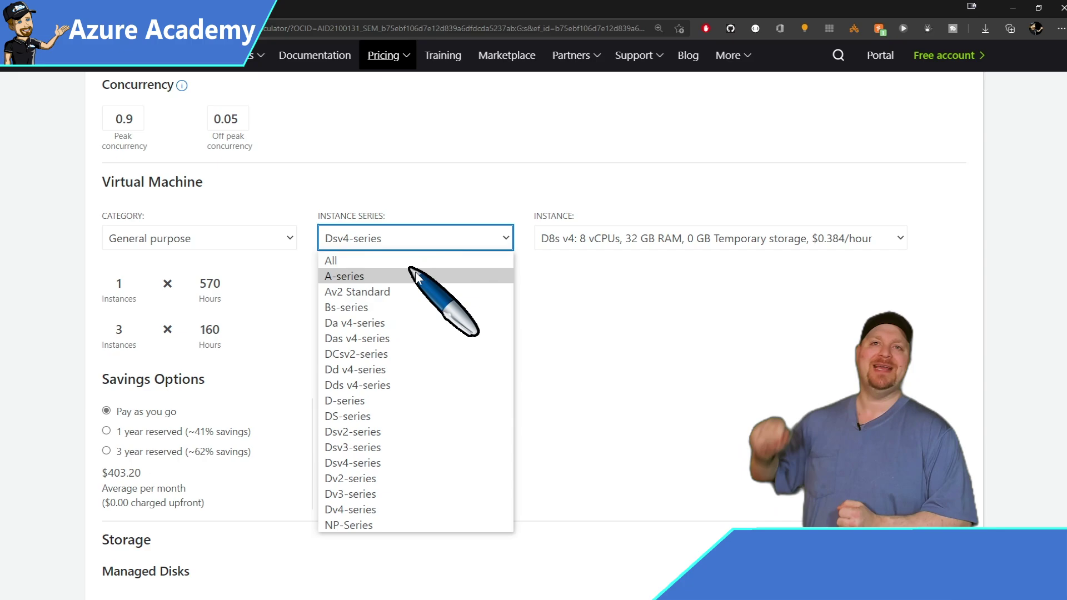
pyautogui.click(503, 240)
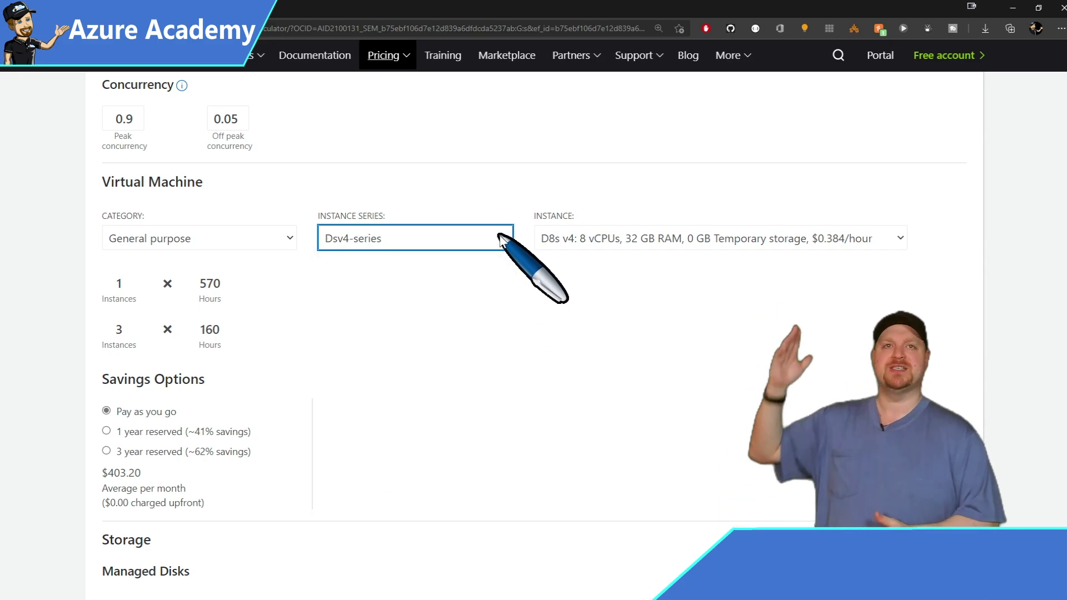
pyautogui.click(828, 239)
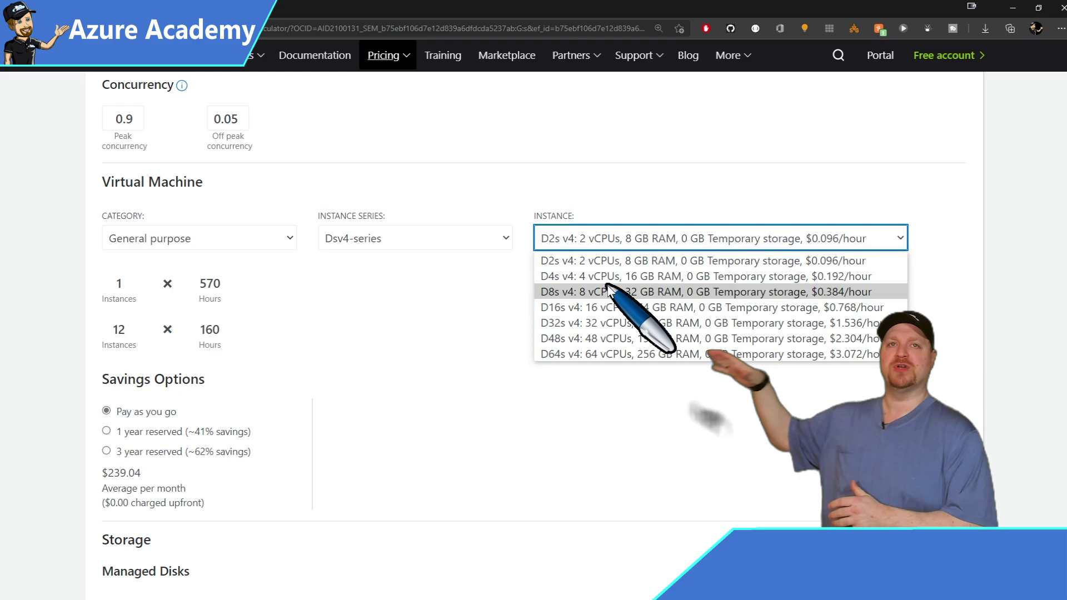
pyautogui.click(608, 291)
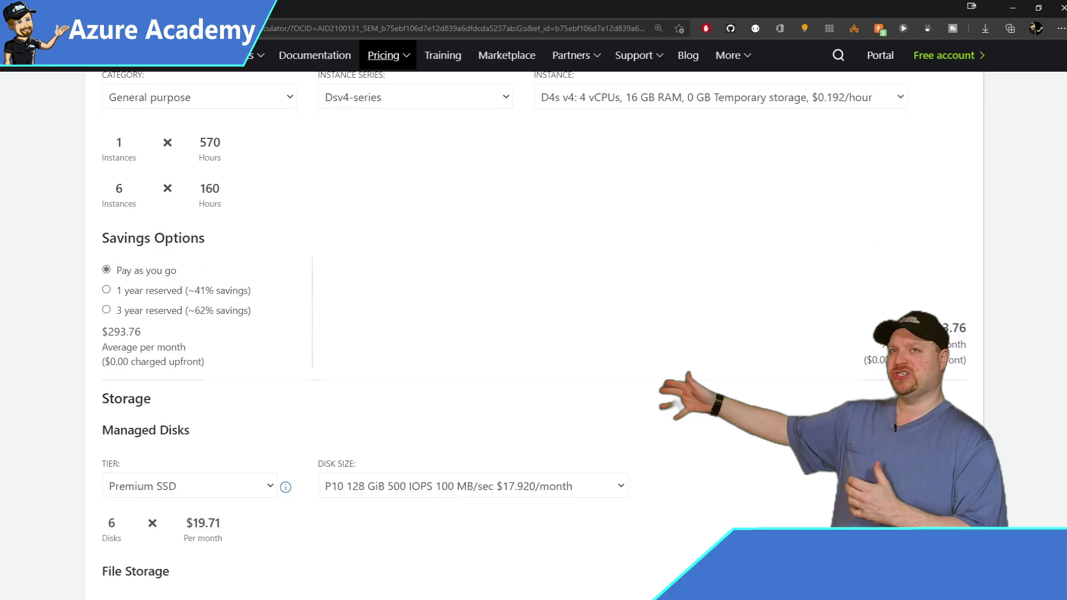
# Scroll to Storage showing six P10 128 GiB Premium SSD managed disks at $118.26 monthly.
pyautogui.scroll(-1, 687, 206)
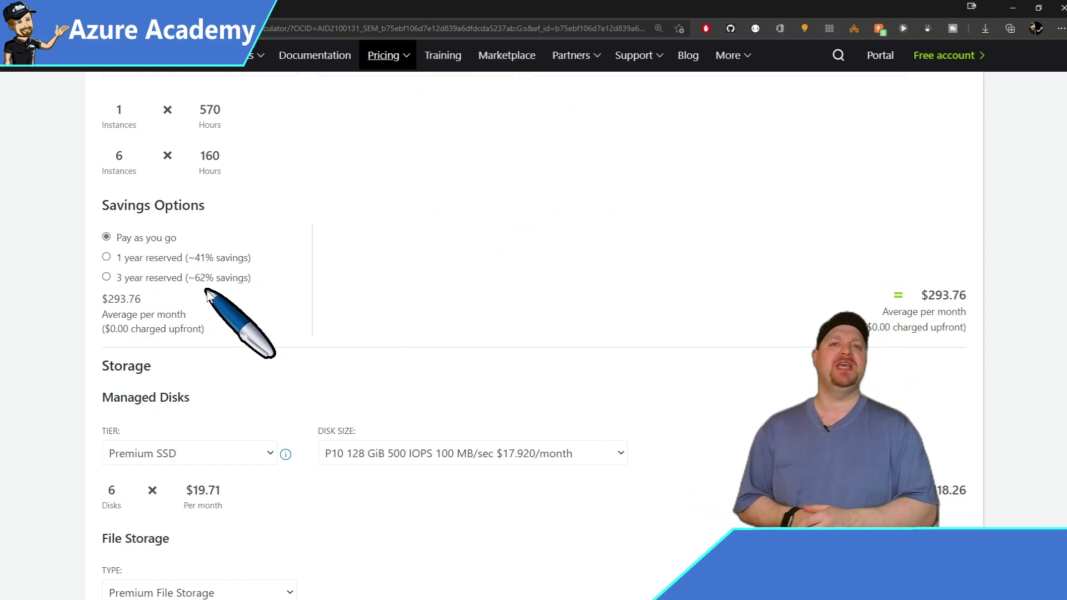
pyautogui.scroll(-5, 237, 295)
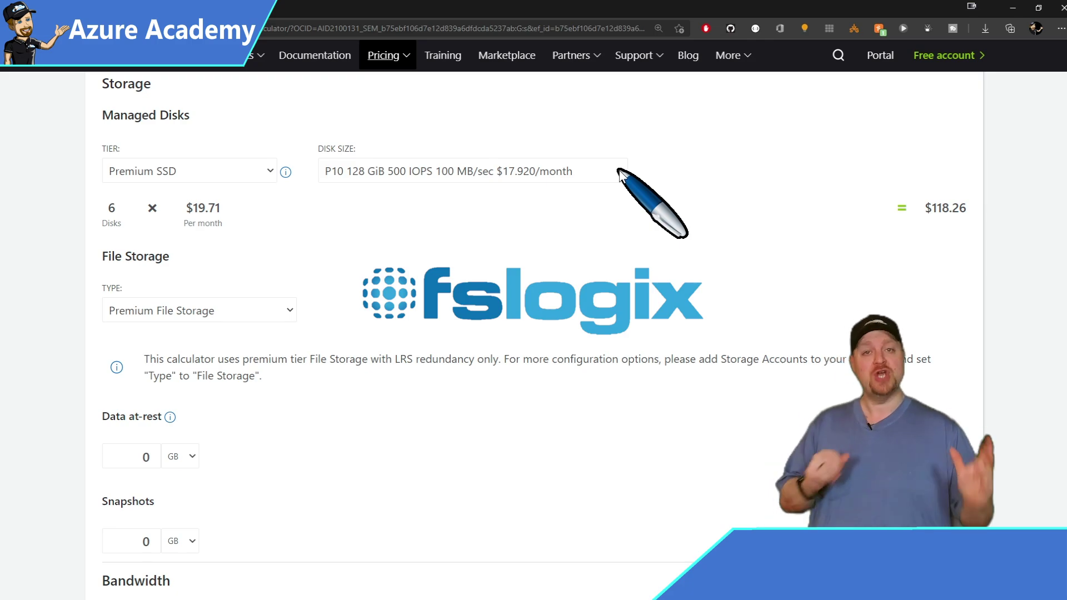
pyautogui.click(619, 173)
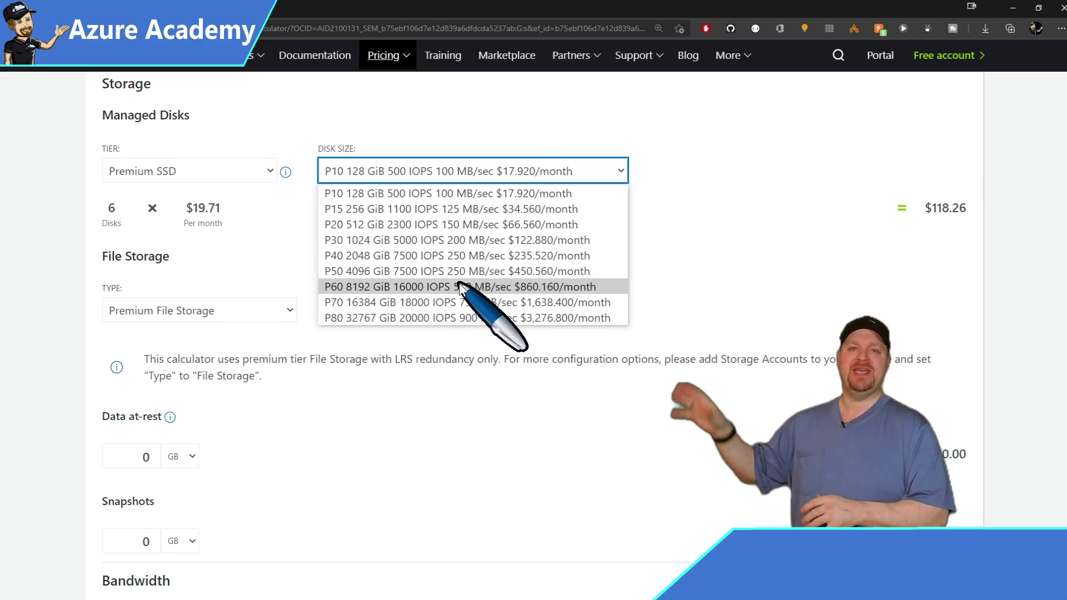
pyautogui.click(450, 194)
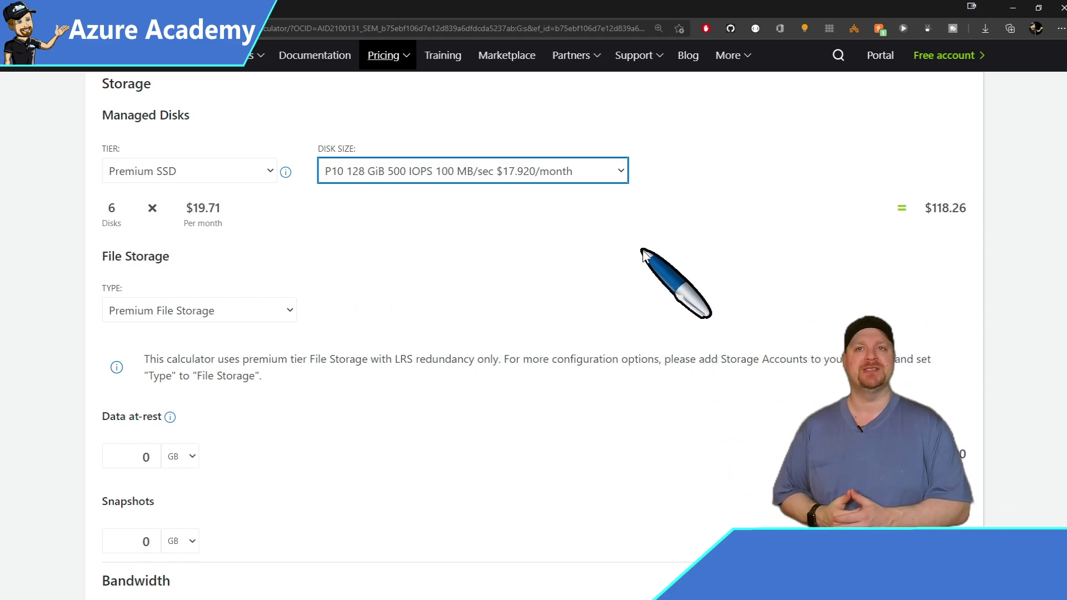
pyautogui.scroll(-3, 642, 254)
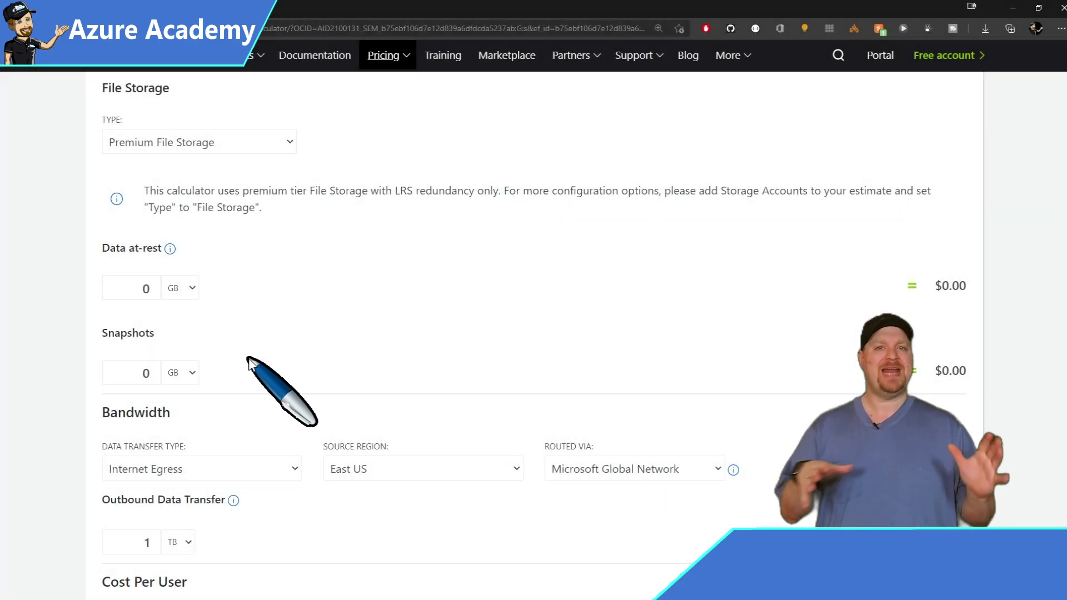
# Enter 1 TB data at rest and 1.3 TB snapshots, bringing File Storage to $282.84 monthly.
pyautogui.doubleClick(148, 290)
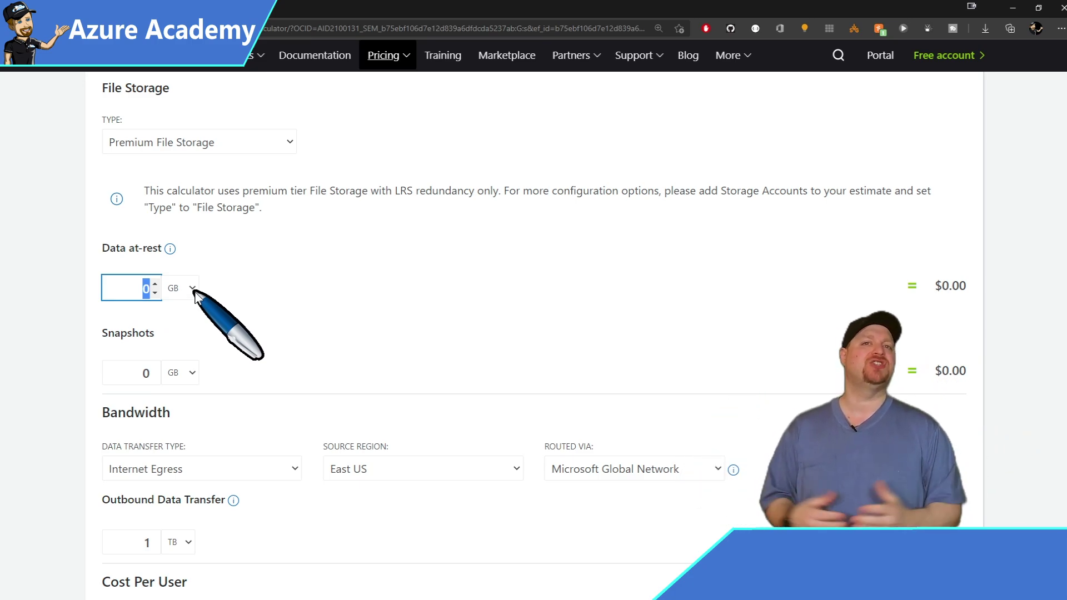
pyautogui.click(194, 295)
pyautogui.click(194, 321)
pyautogui.doubleClick(145, 288)
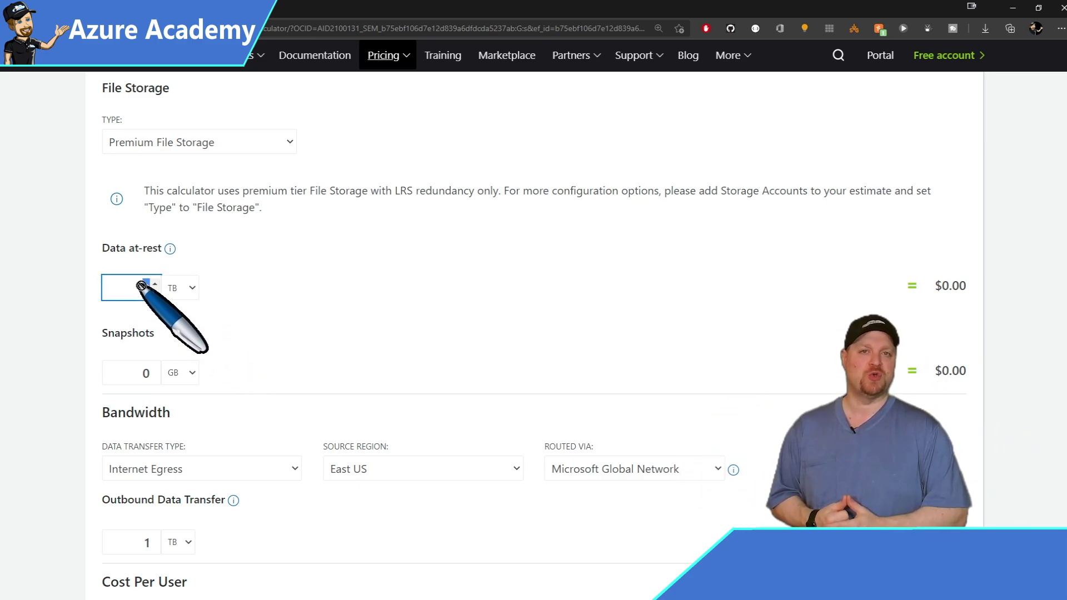
pyautogui.write('1')
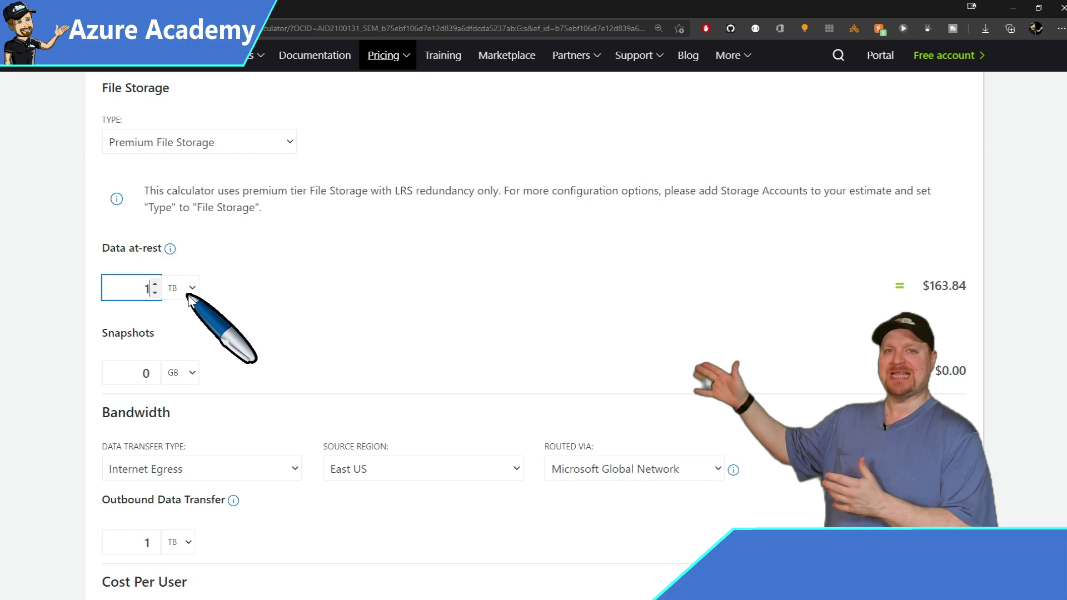
pyautogui.press('Tab')
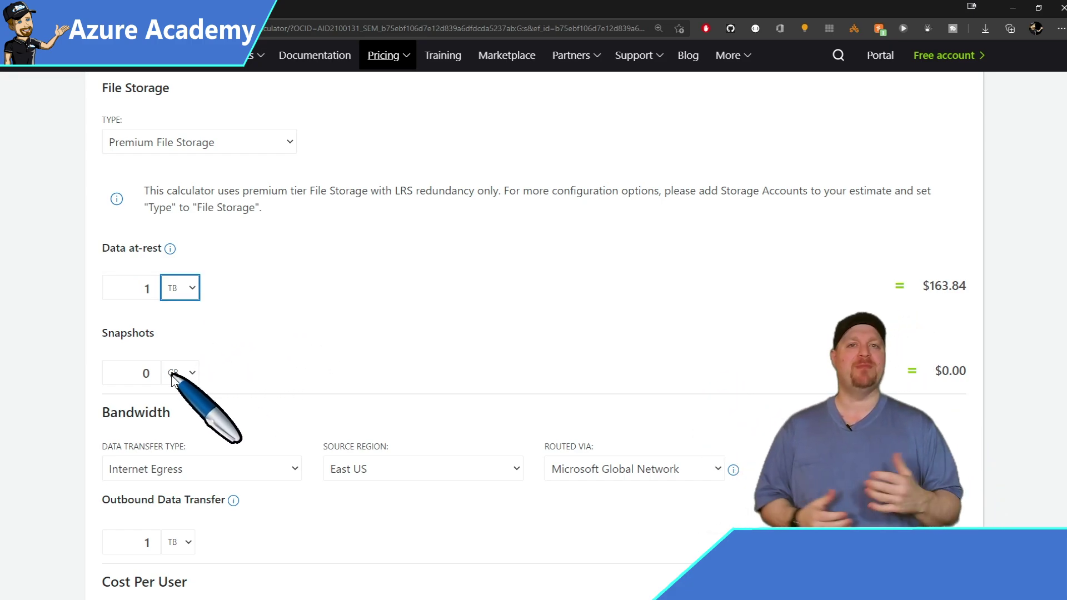
pyautogui.doubleClick(144, 372)
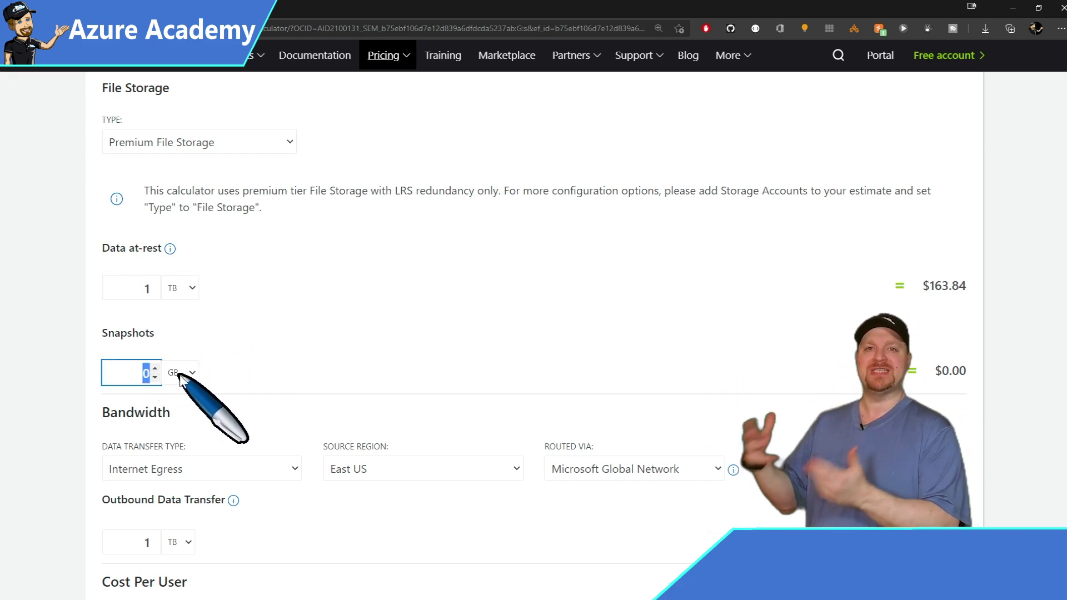
pyautogui.write('1.3')
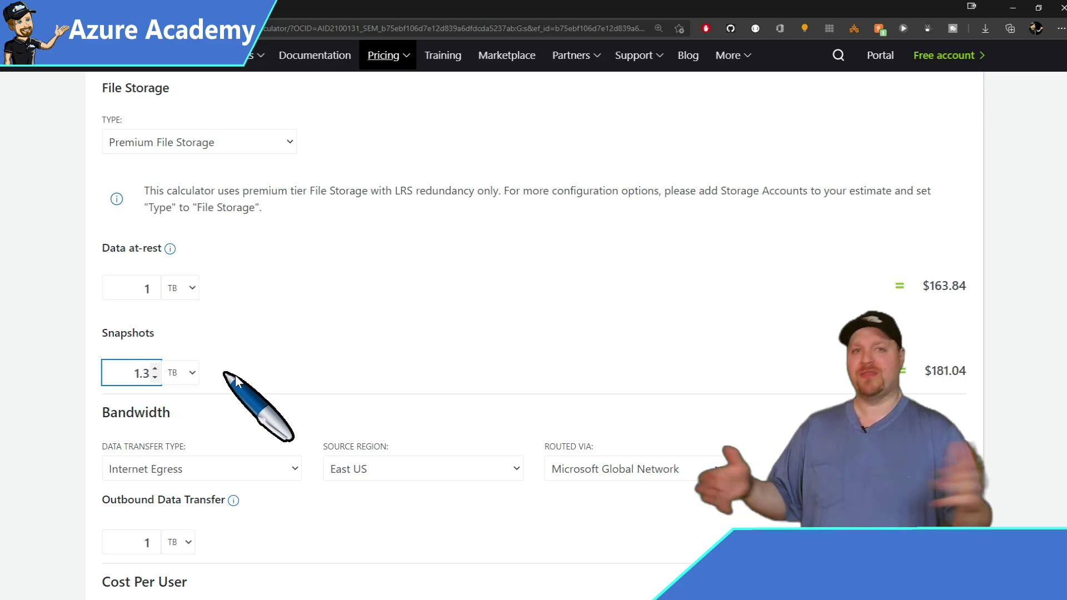
pyautogui.press('Tab')
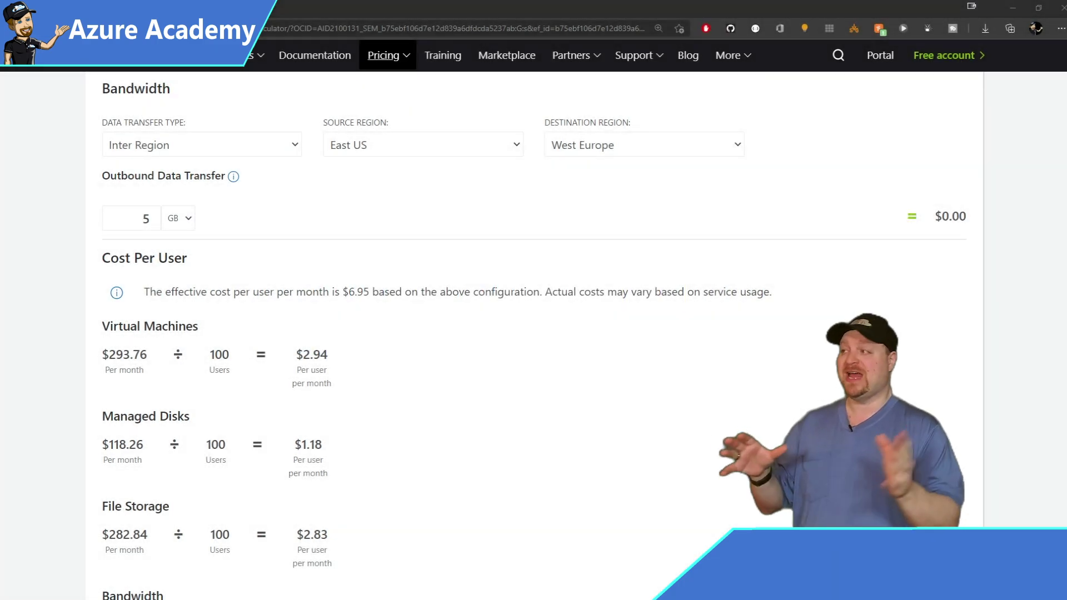
# Switch bandwidth to Internet Egress routed via Microsoft Global Network, costing $89.16 for 1 TB.
pyautogui.click(195, 154)
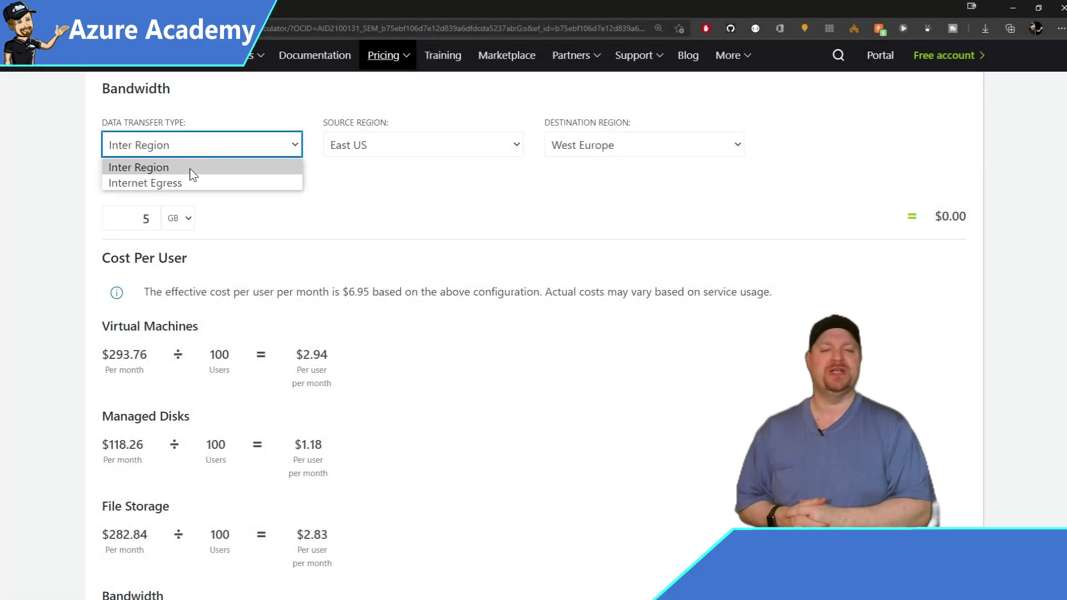
pyautogui.click(190, 184)
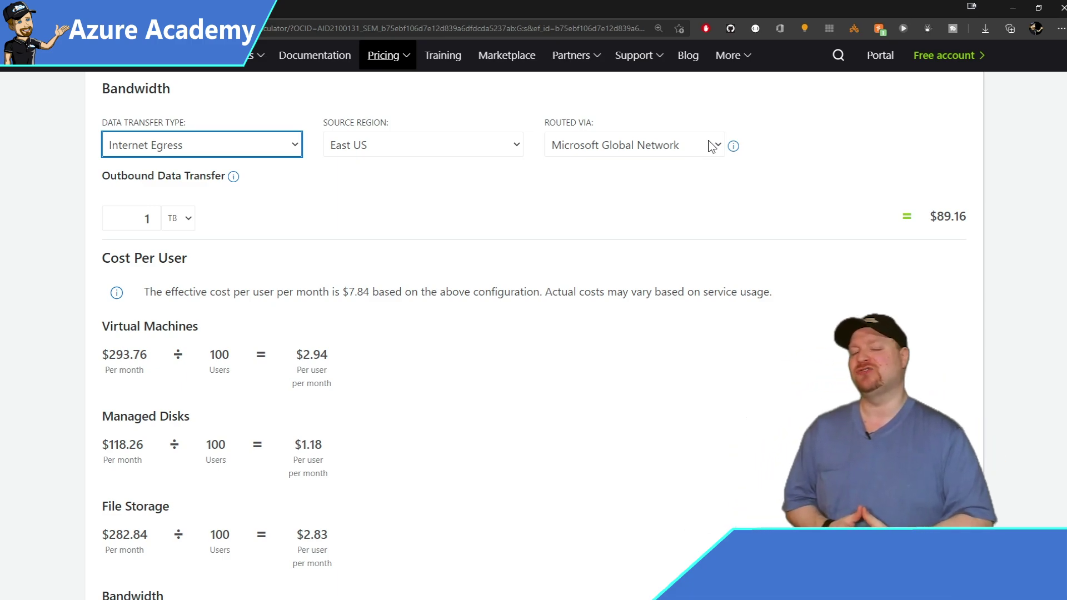
pyautogui.click(713, 146)
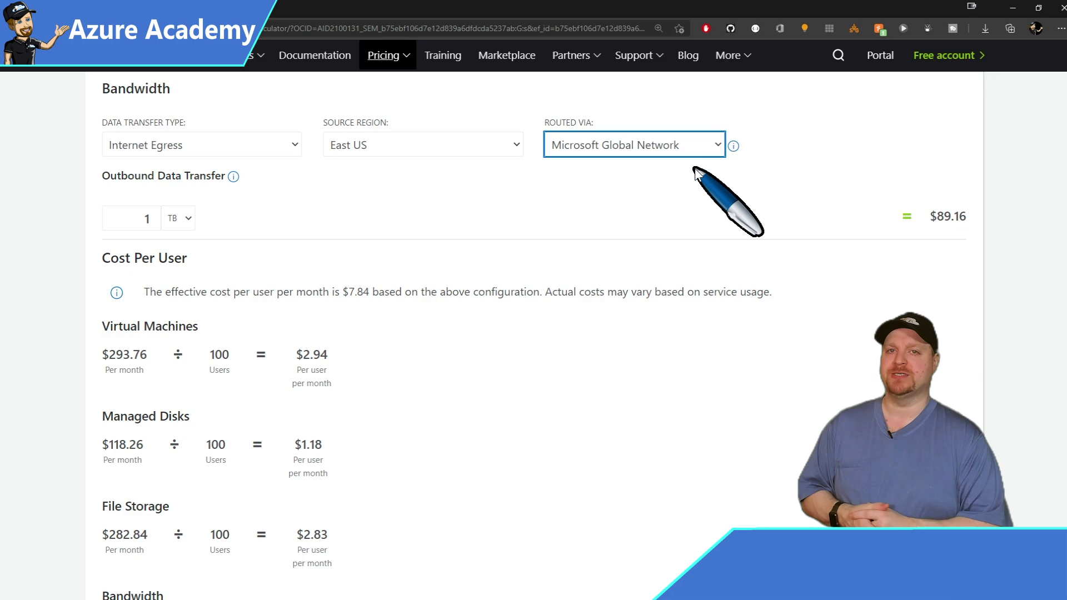
pyautogui.scroll(-3, 695, 170)
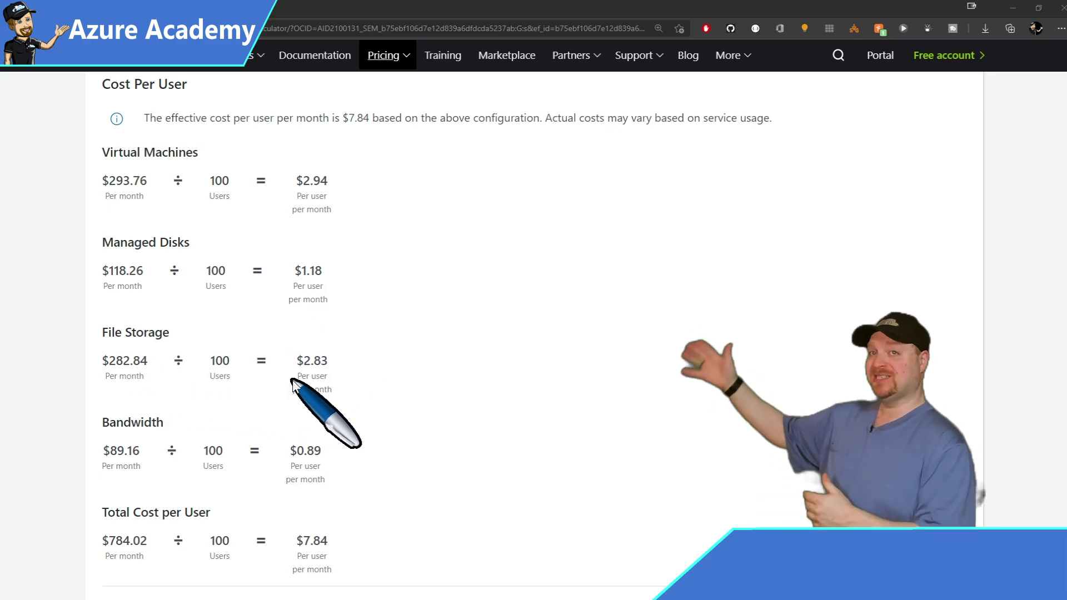
pyautogui.scroll(-2, 385, 390)
pyautogui.scroll(-1, 383, 389)
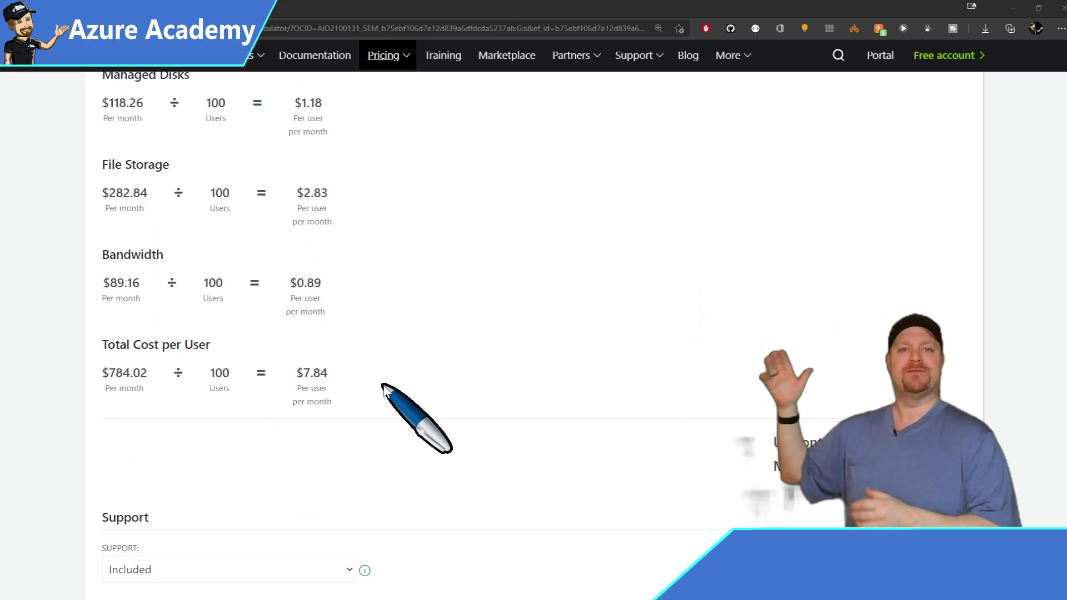